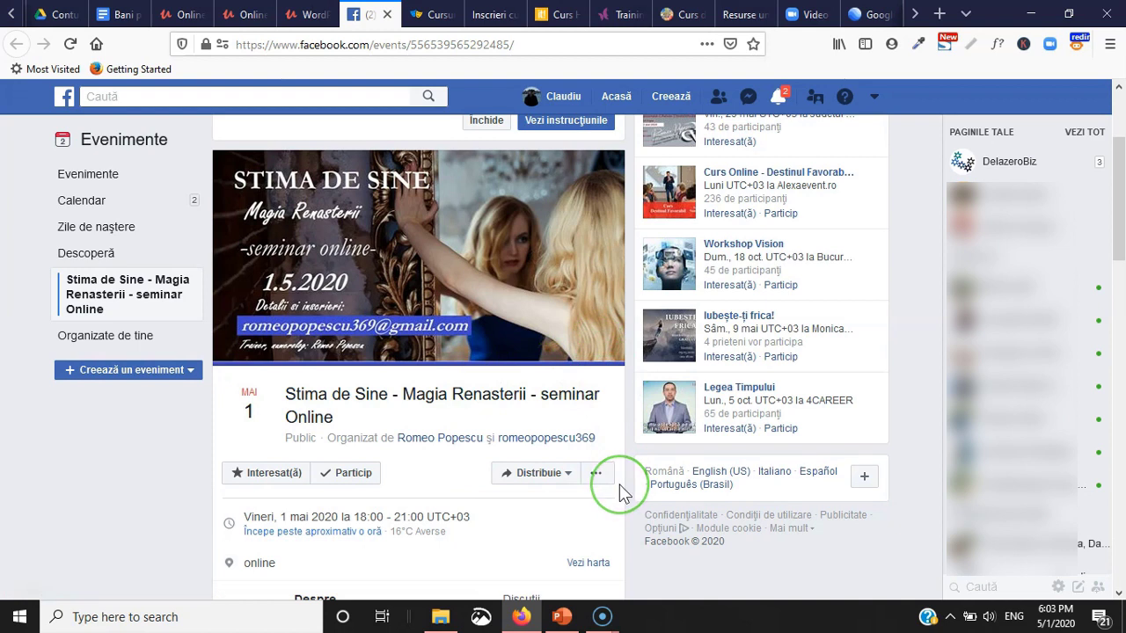
click(518, 472)
drag(374, 435, 291, 397)
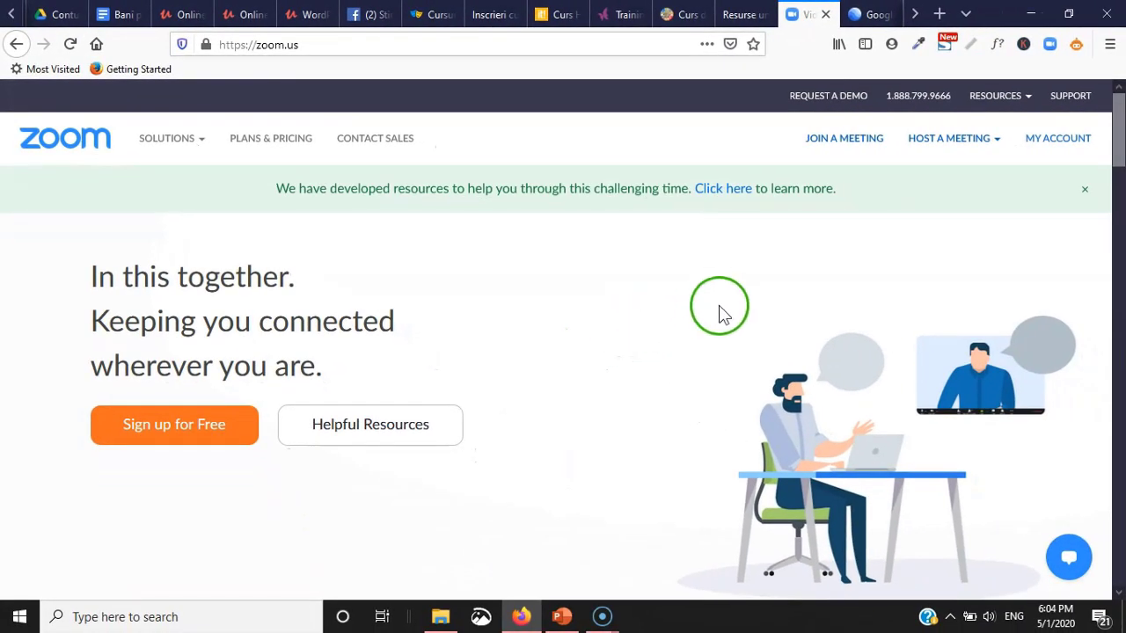
Minimize the browser and open the Zoom desktop app.
click(1031, 15)
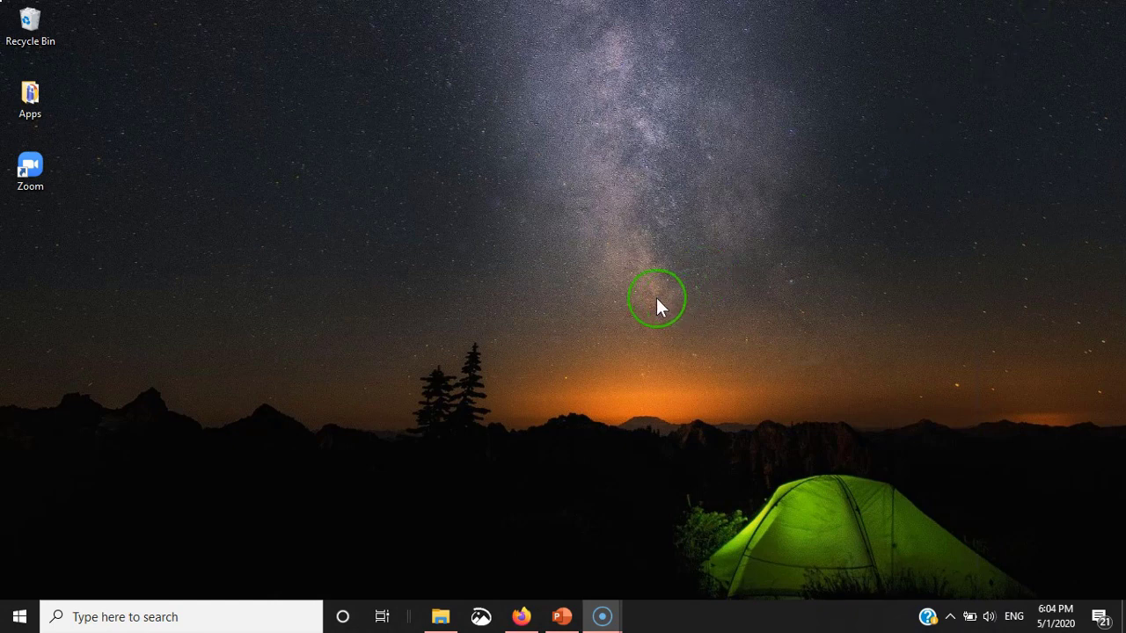
double_click(29, 174)
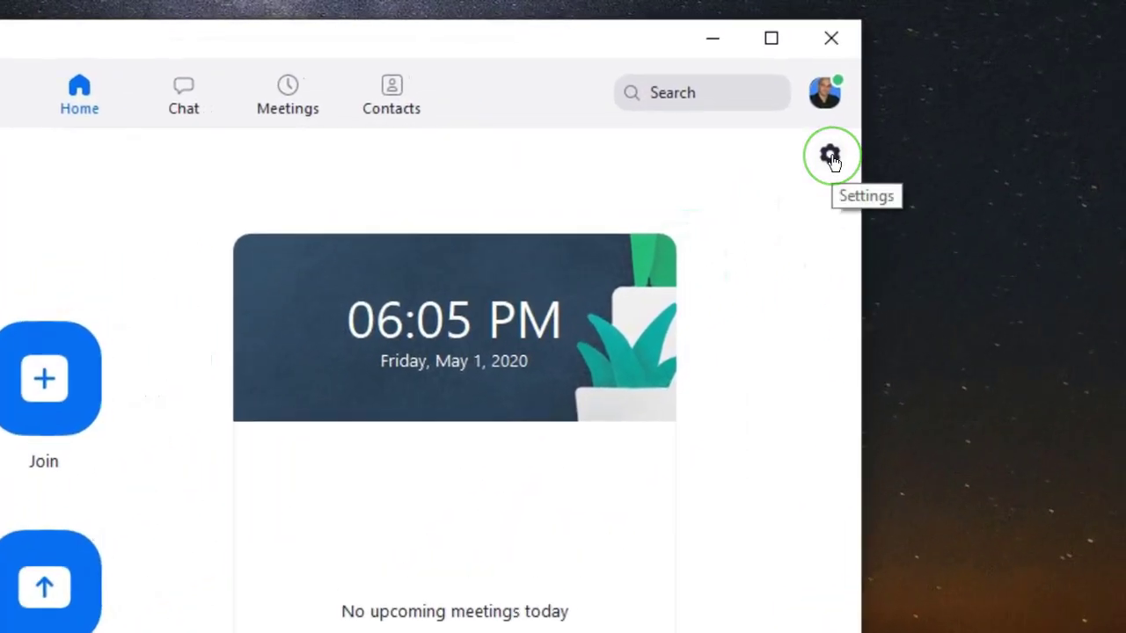
Look over the general application settings and the start options for a new meeting, leaving them as they are.
click(830, 156)
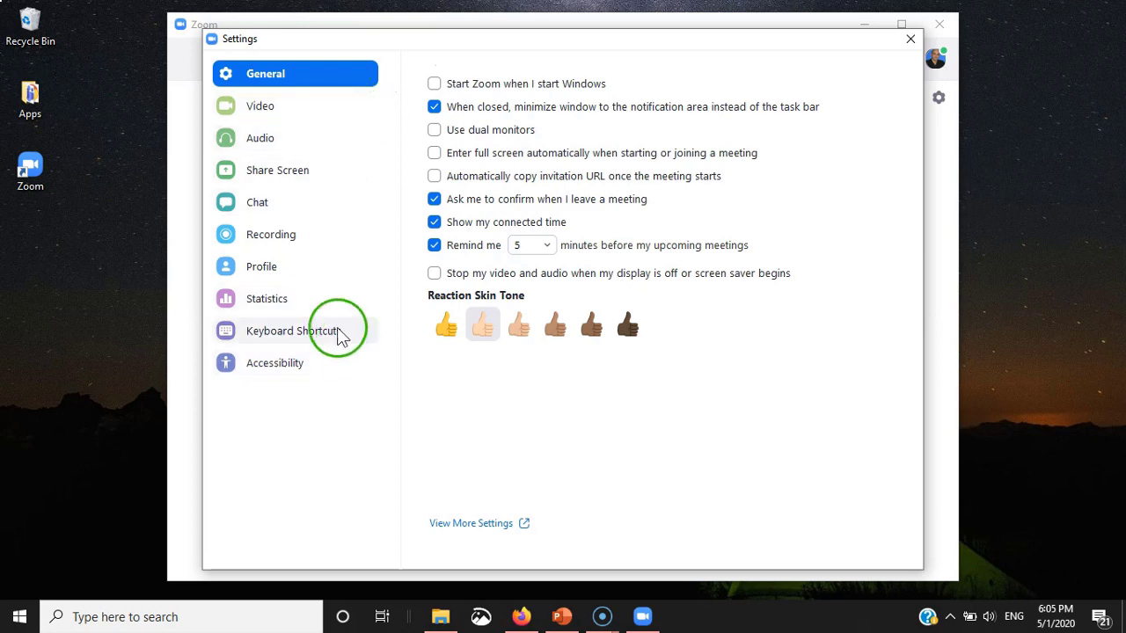
click(910, 40)
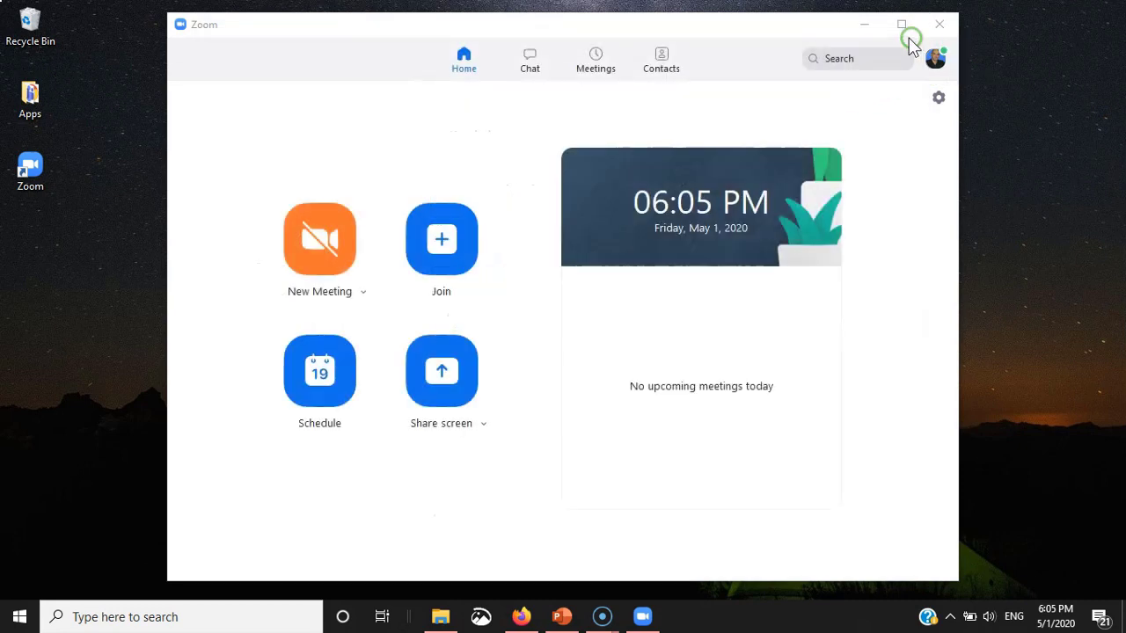
click(362, 294)
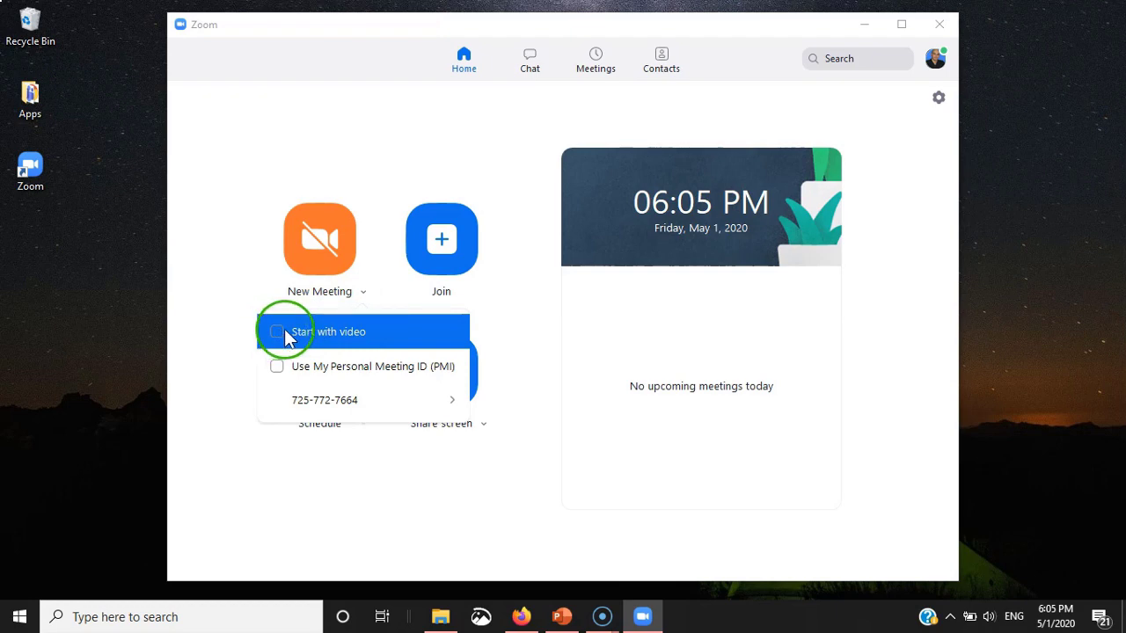
click(386, 279)
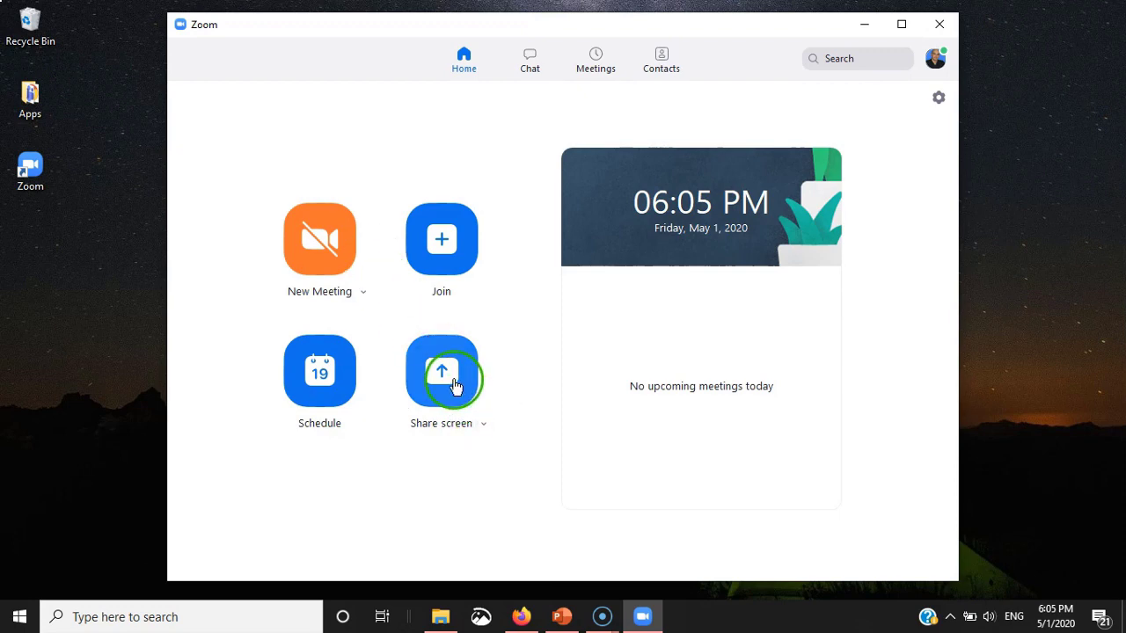
Start a new meeting in a maximized window and join it with computer audio.
click(342, 255)
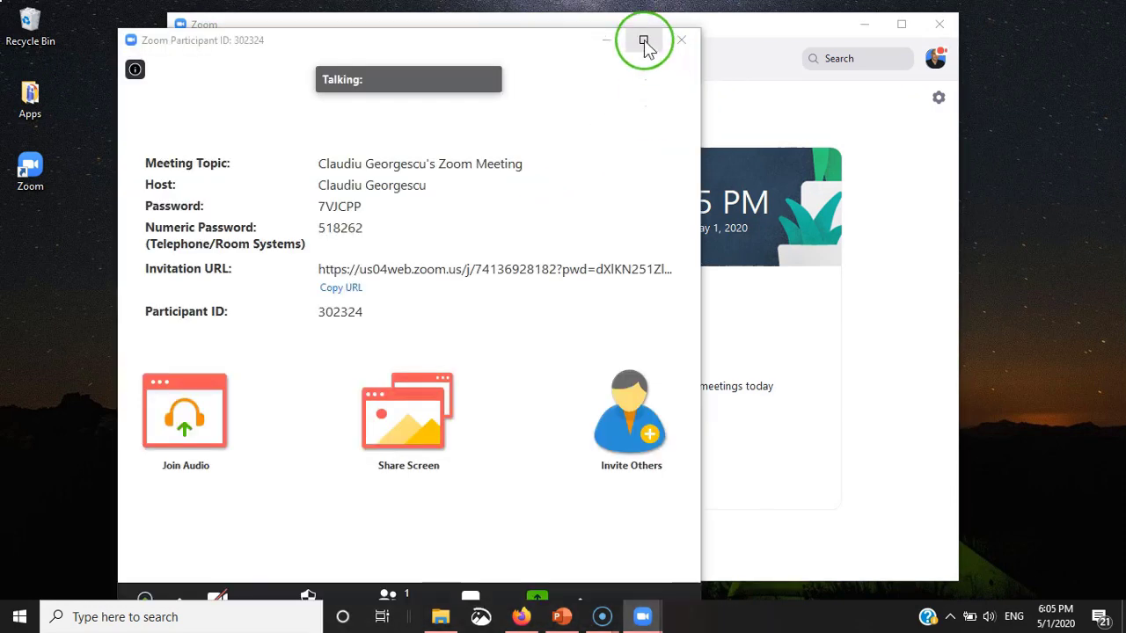
click(643, 39)
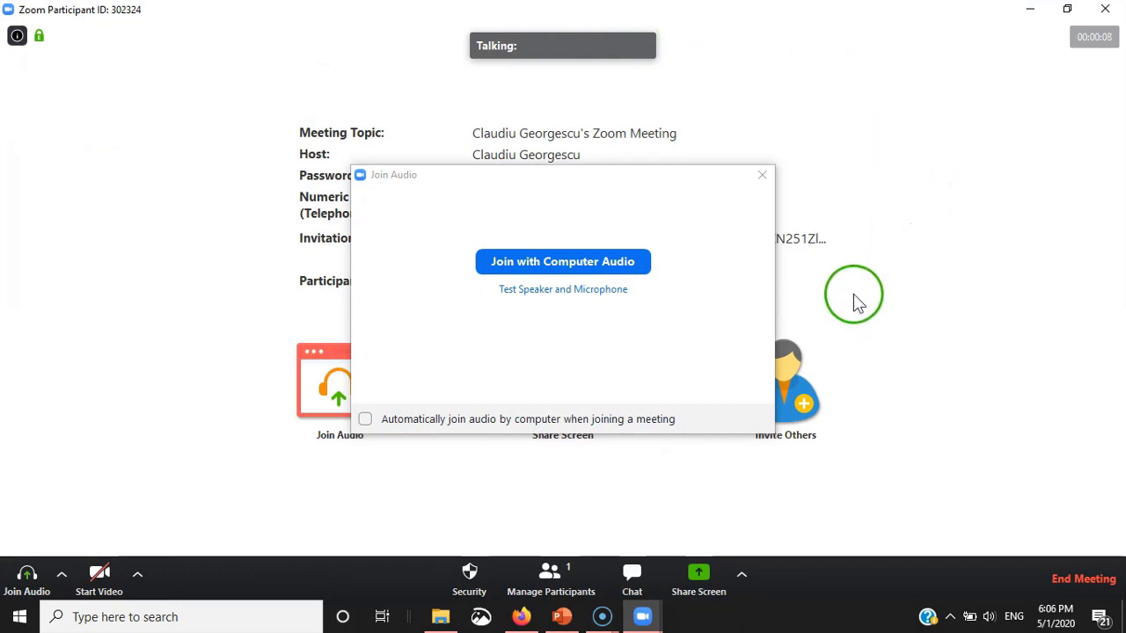
click(588, 264)
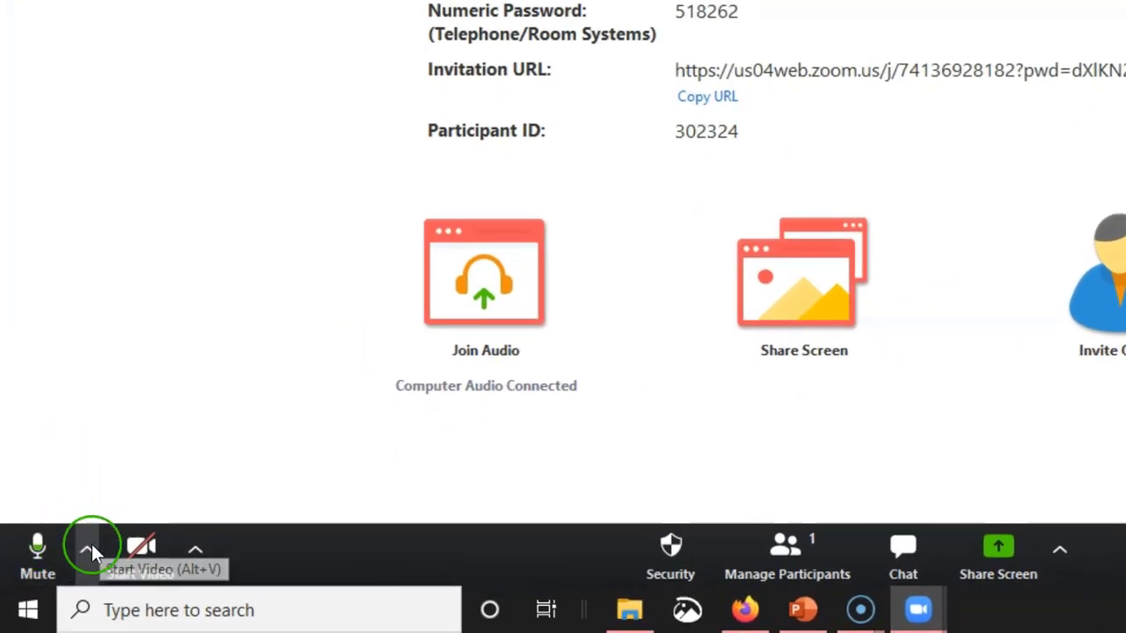
Check which microphone and speaker choices are available for the meeting.
click(89, 547)
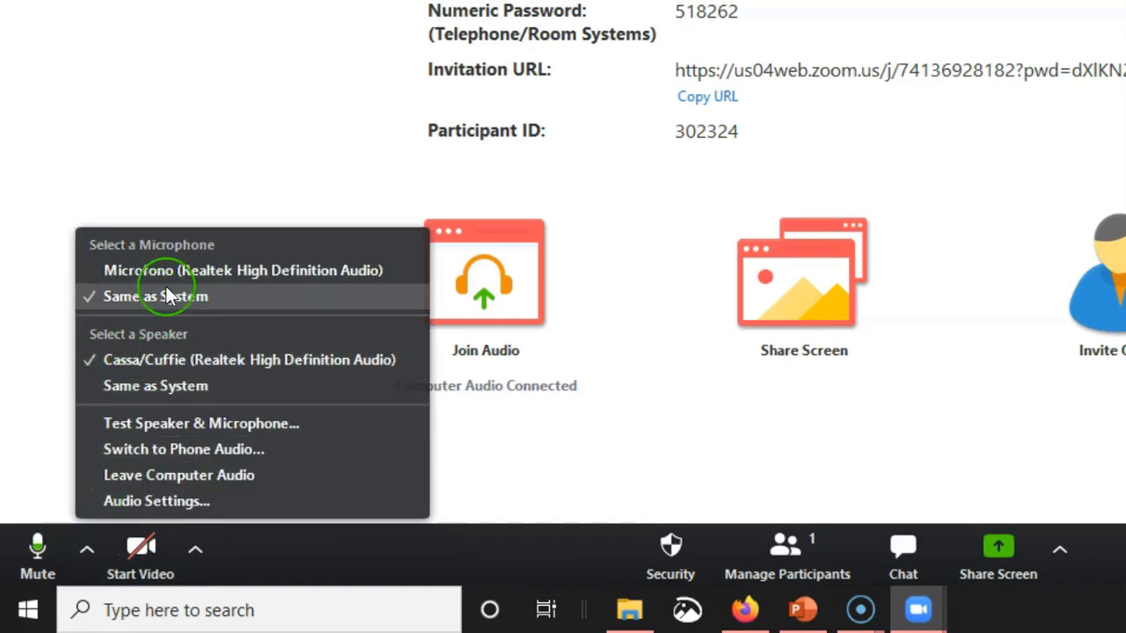
click(29, 384)
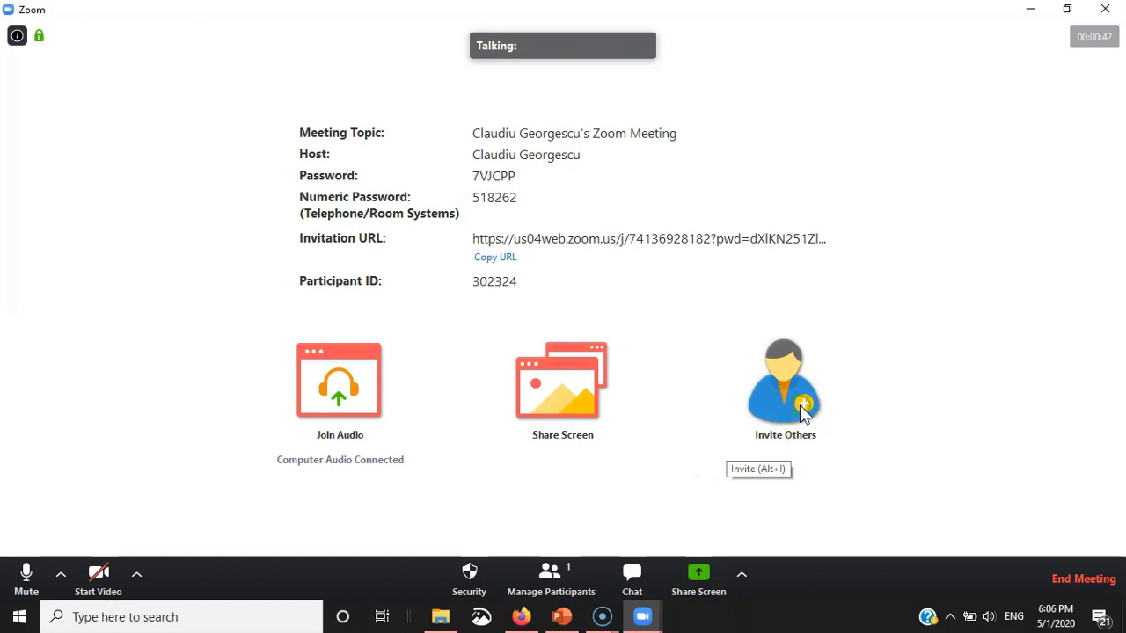
Review the contact and email ways to invite people, and copy the meeting's invitation and URL.
click(803, 413)
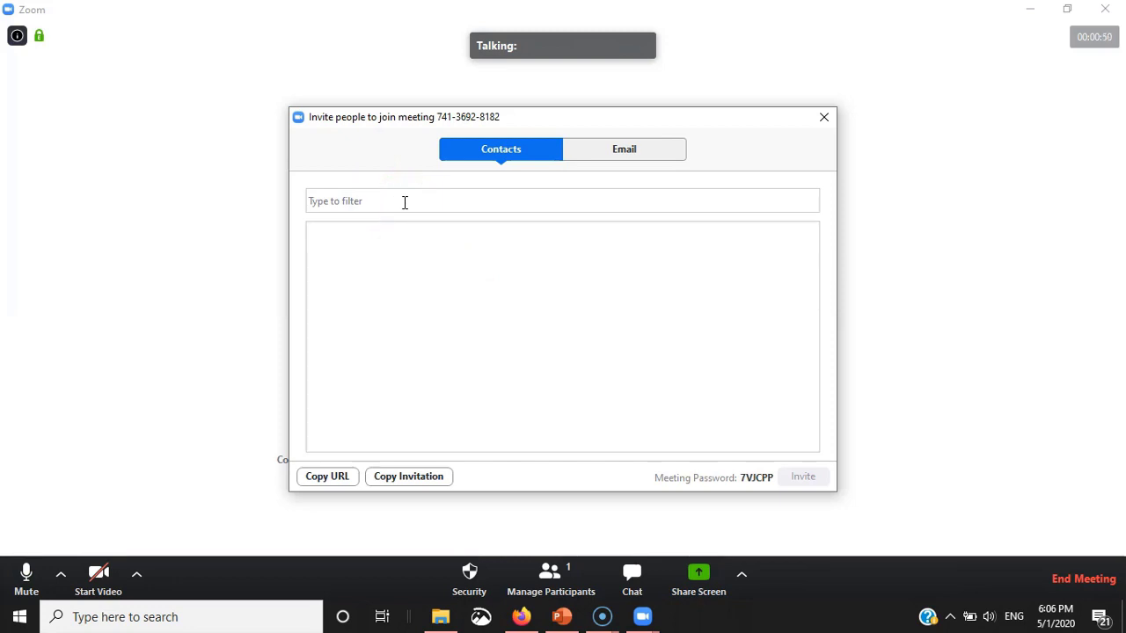
click(602, 153)
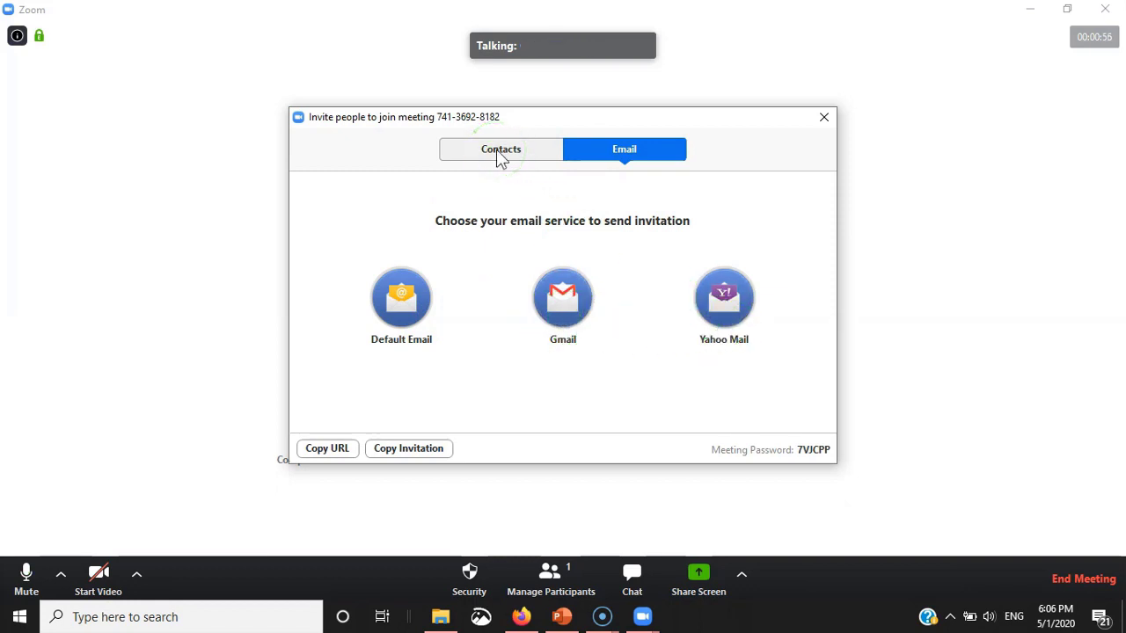
click(500, 151)
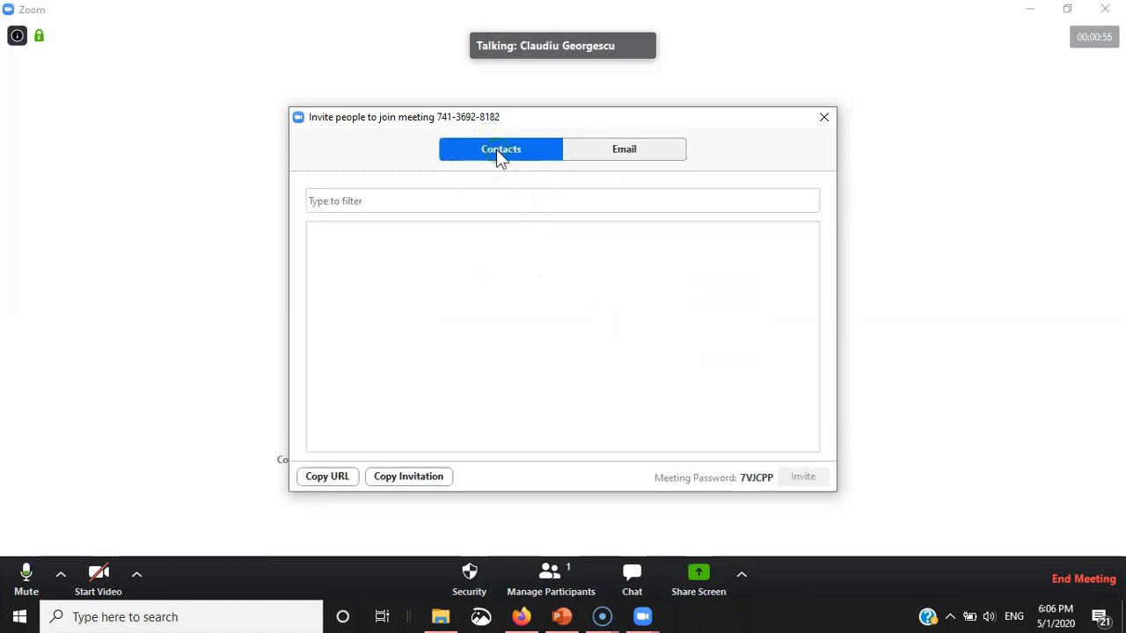
click(422, 483)
click(324, 483)
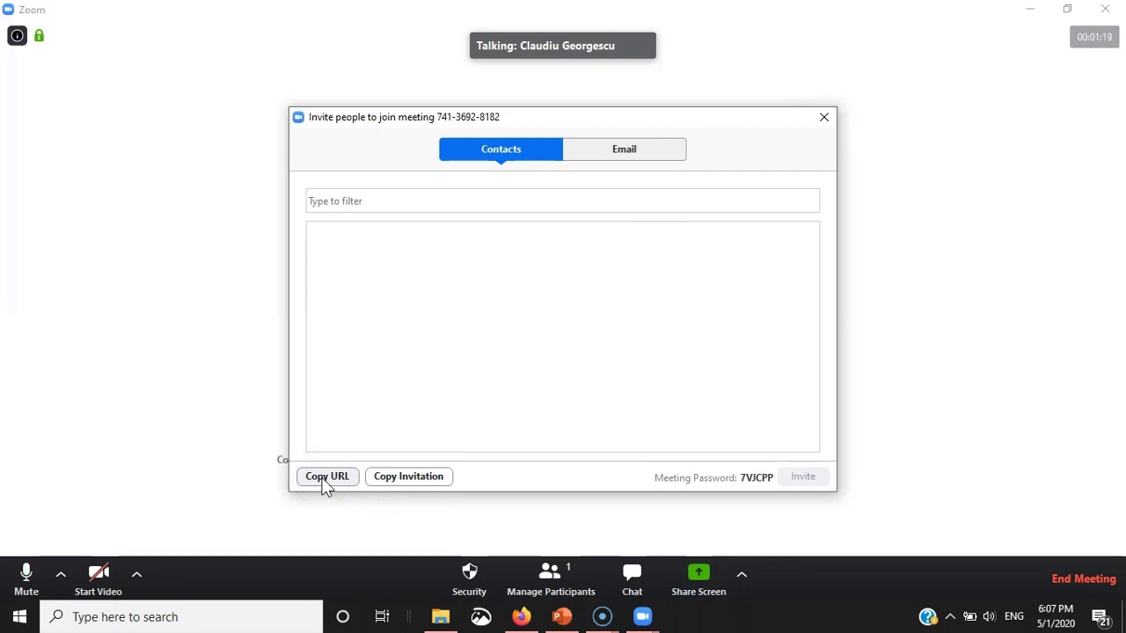
click(829, 117)
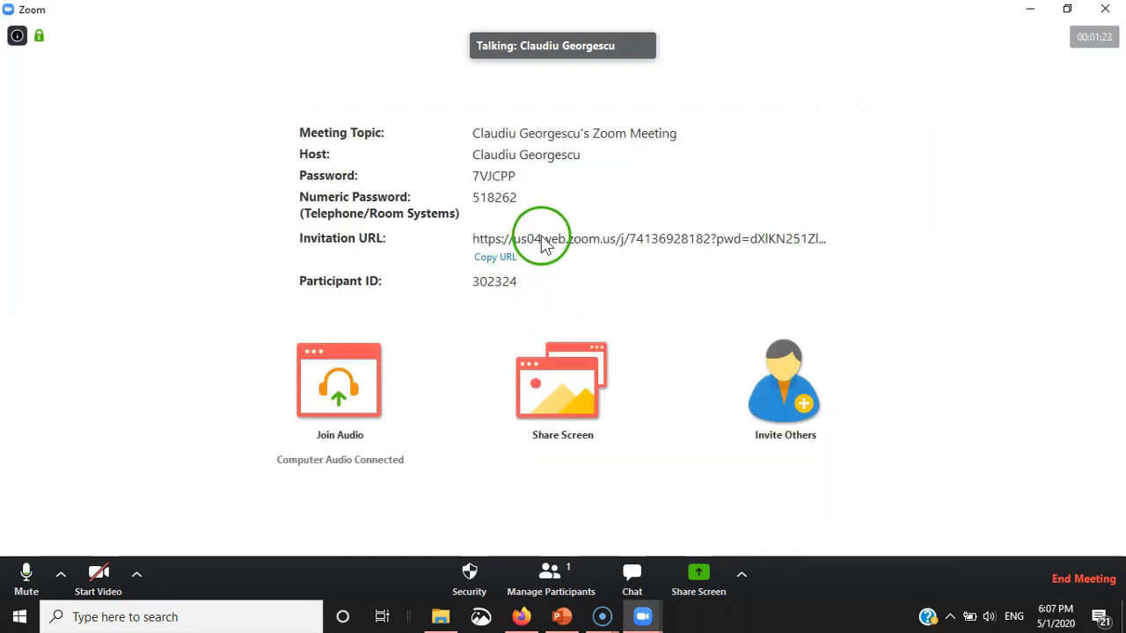
click(490, 260)
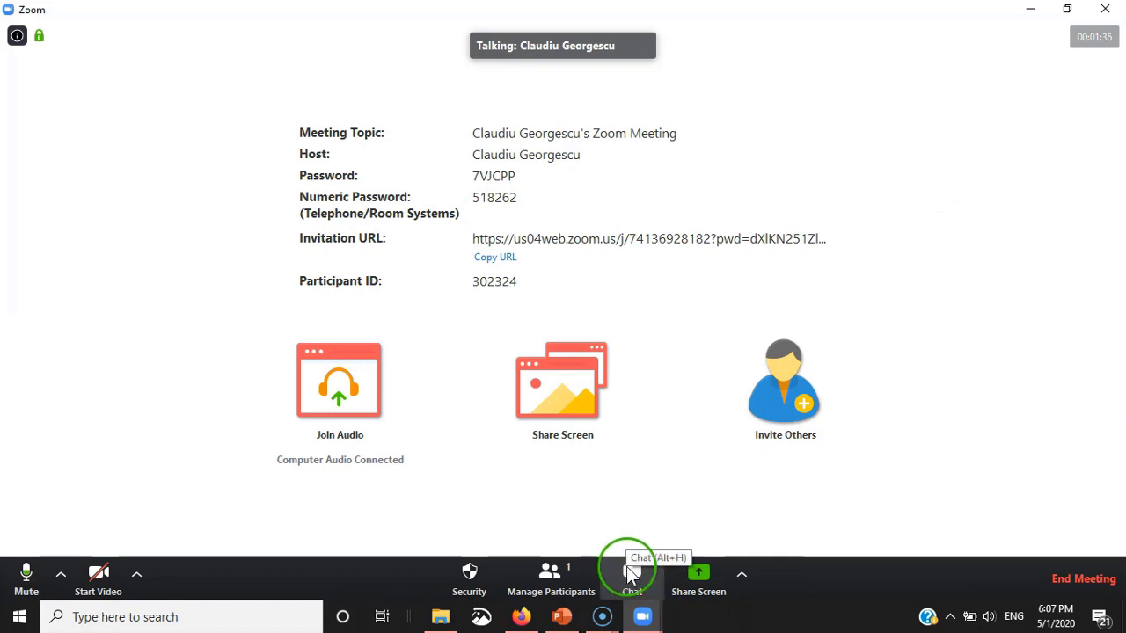
Show the group chat and the participants list alongside the meeting.
click(626, 570)
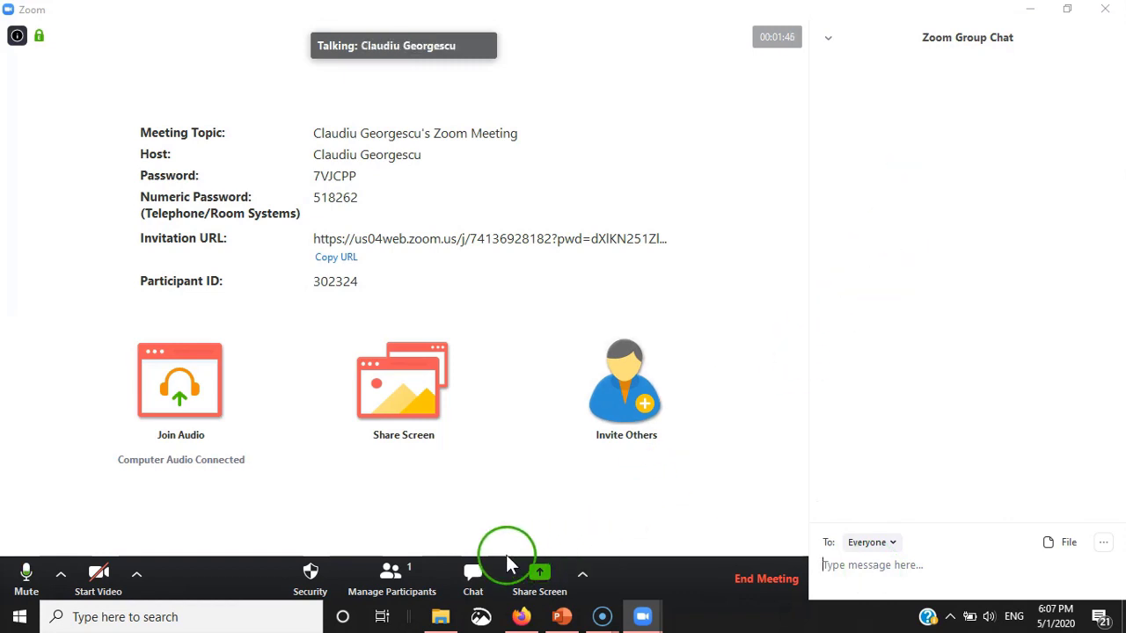
click(386, 577)
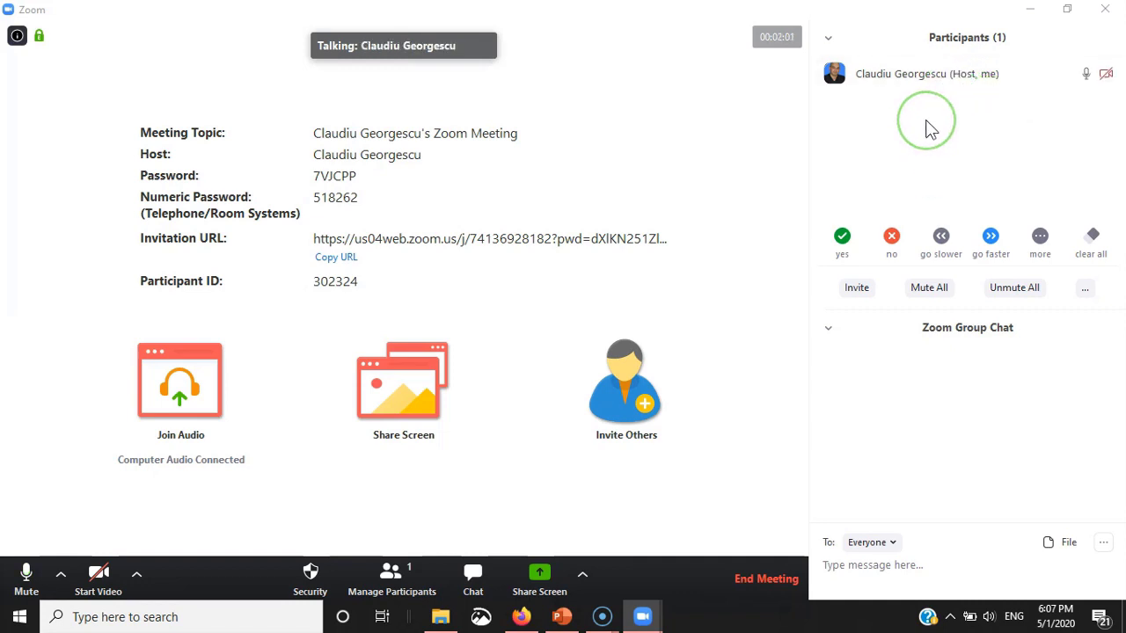
click(966, 138)
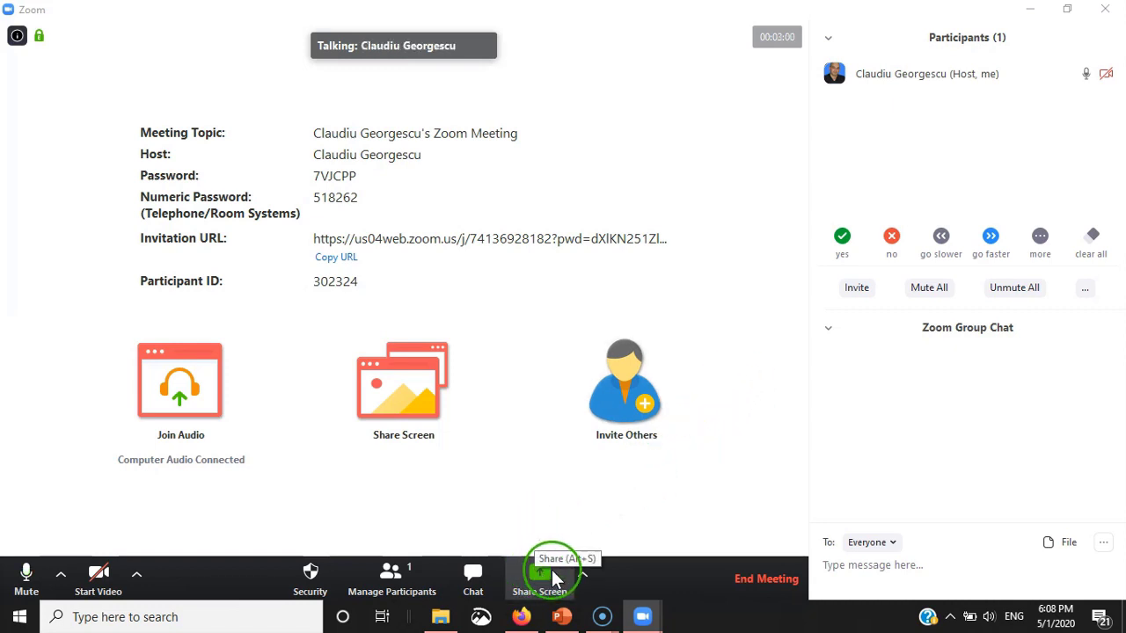
Share the Firefox window with the Zoom website in the meeting, including the computer sound.
click(410, 368)
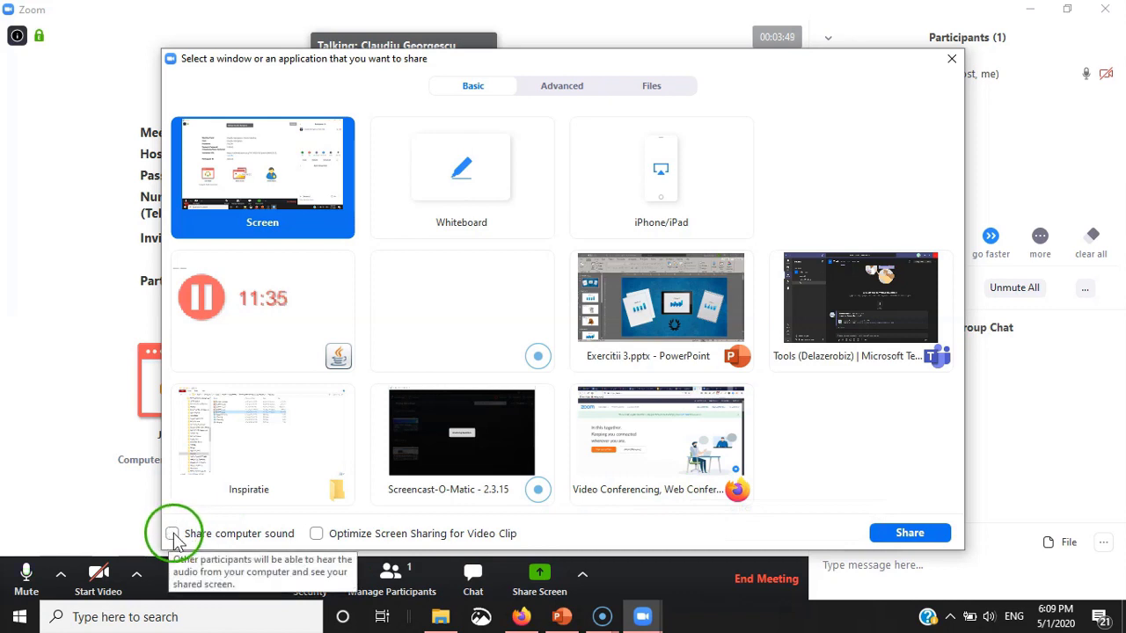
click(254, 534)
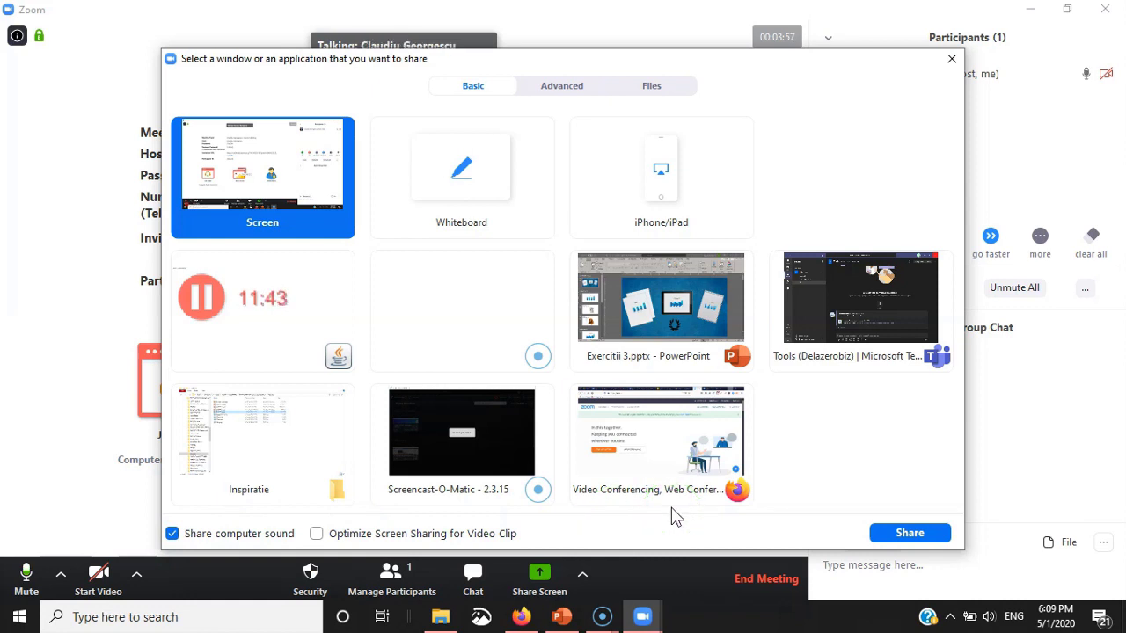
click(659, 468)
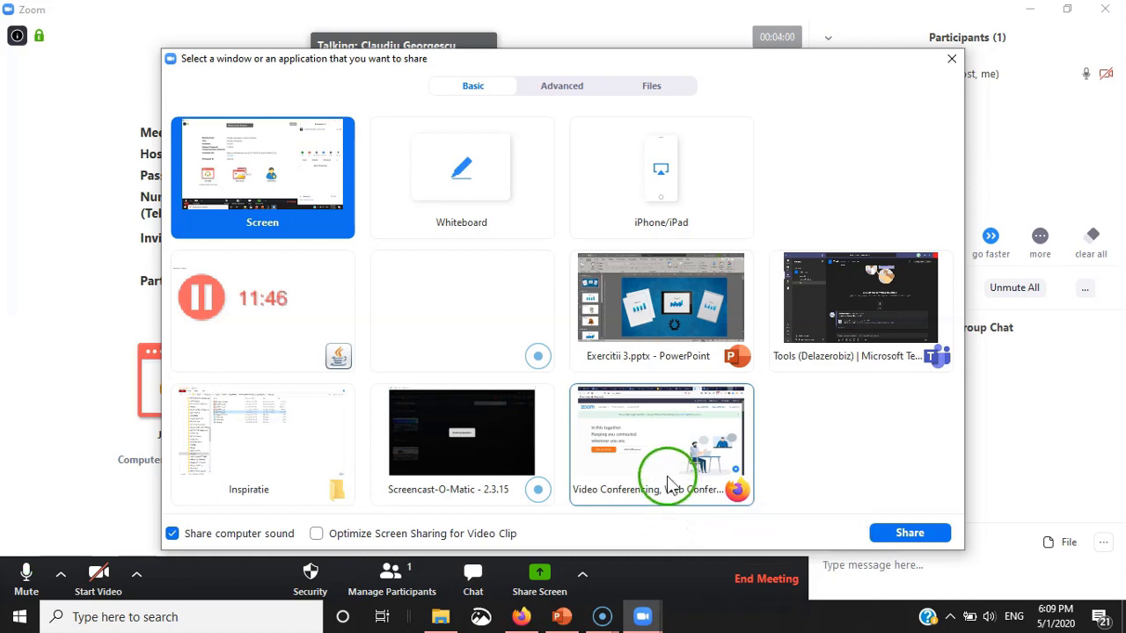
click(658, 459)
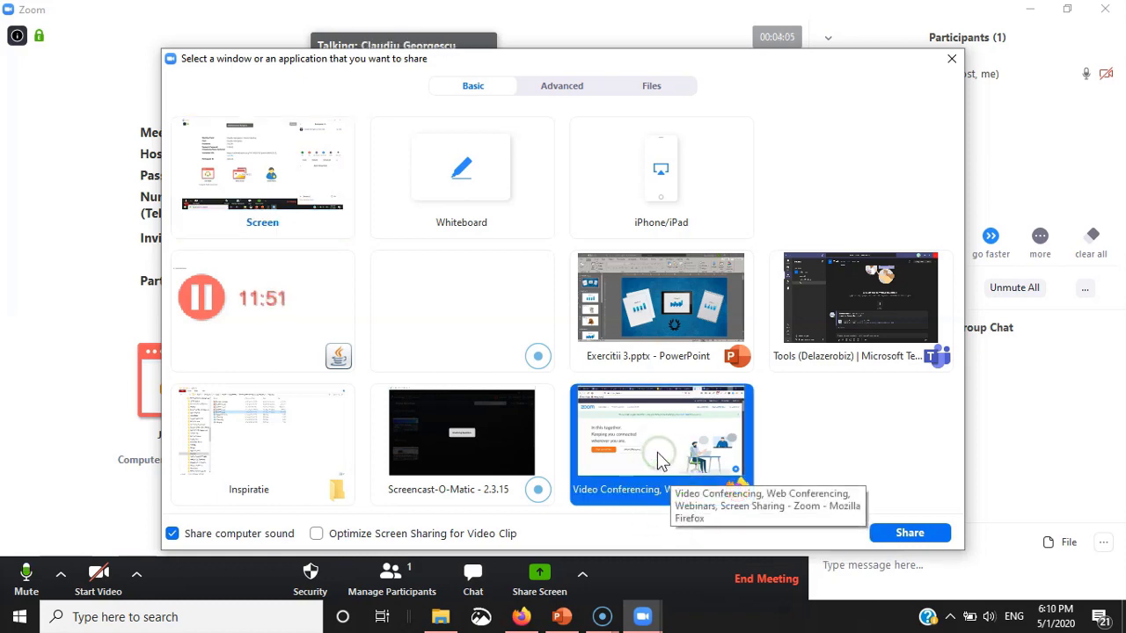
click(907, 533)
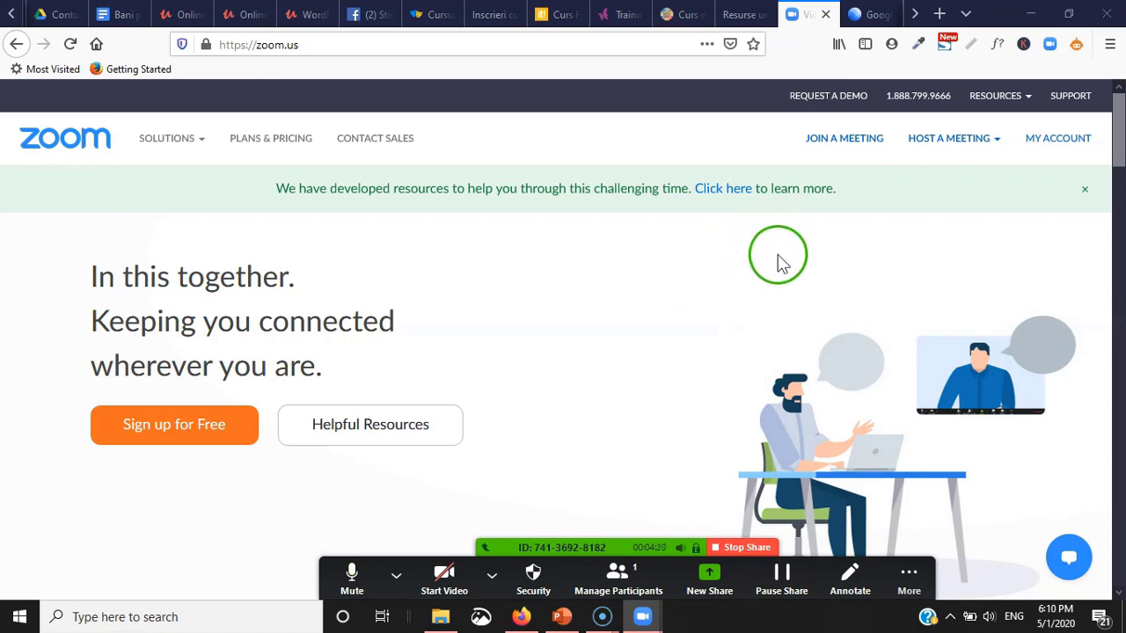
Present the Google Earth map of Romania in the shared browser window, zoomed out slightly.
click(862, 15)
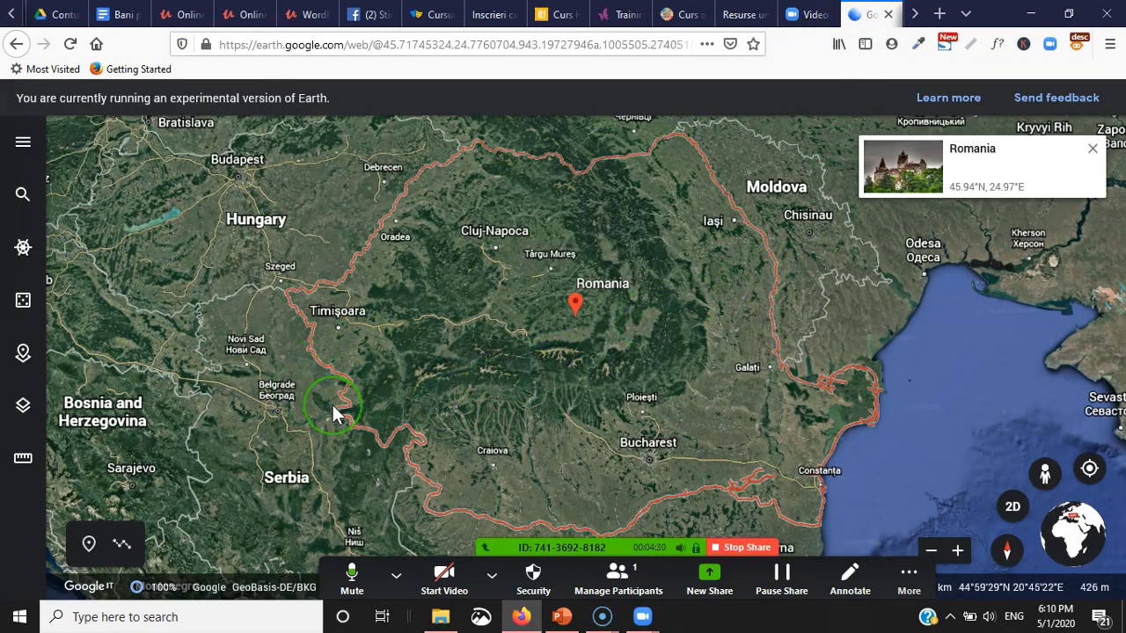
scroll(382, 394, down, 2)
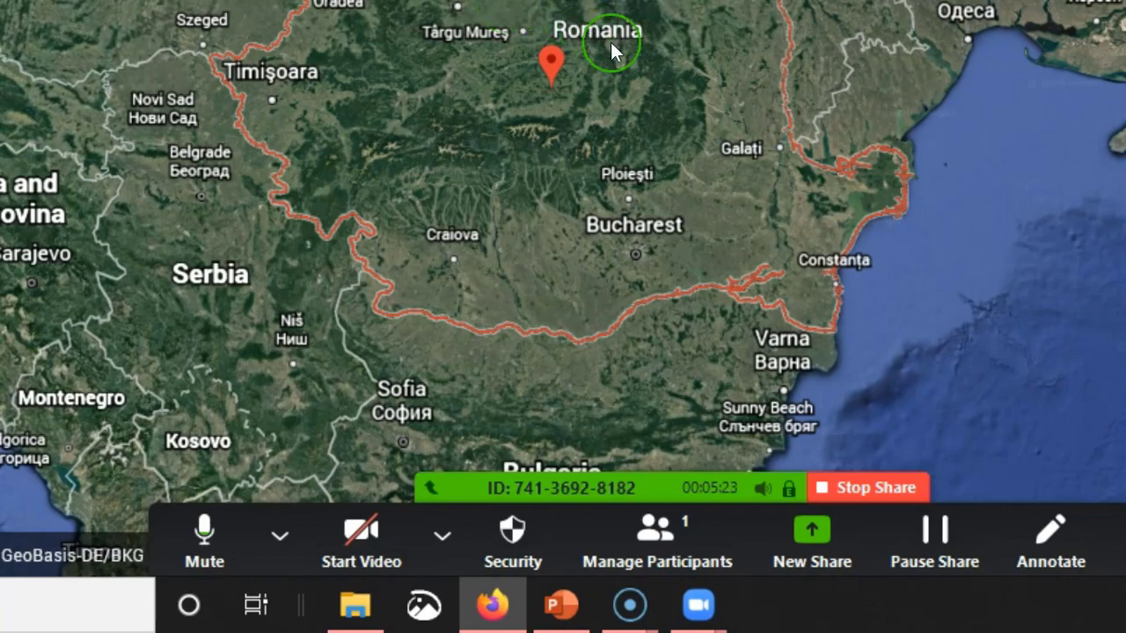
Switch the screen share to the PowerPoint window of Exercitii 3.pptx, keeping computer sound on.
click(804, 532)
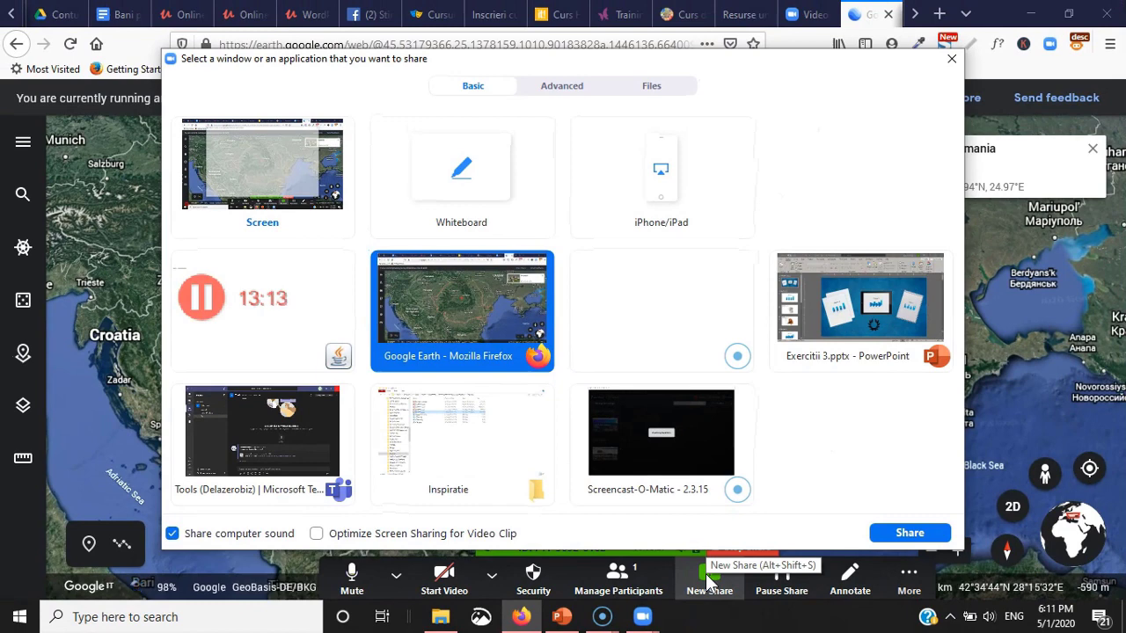
click(857, 314)
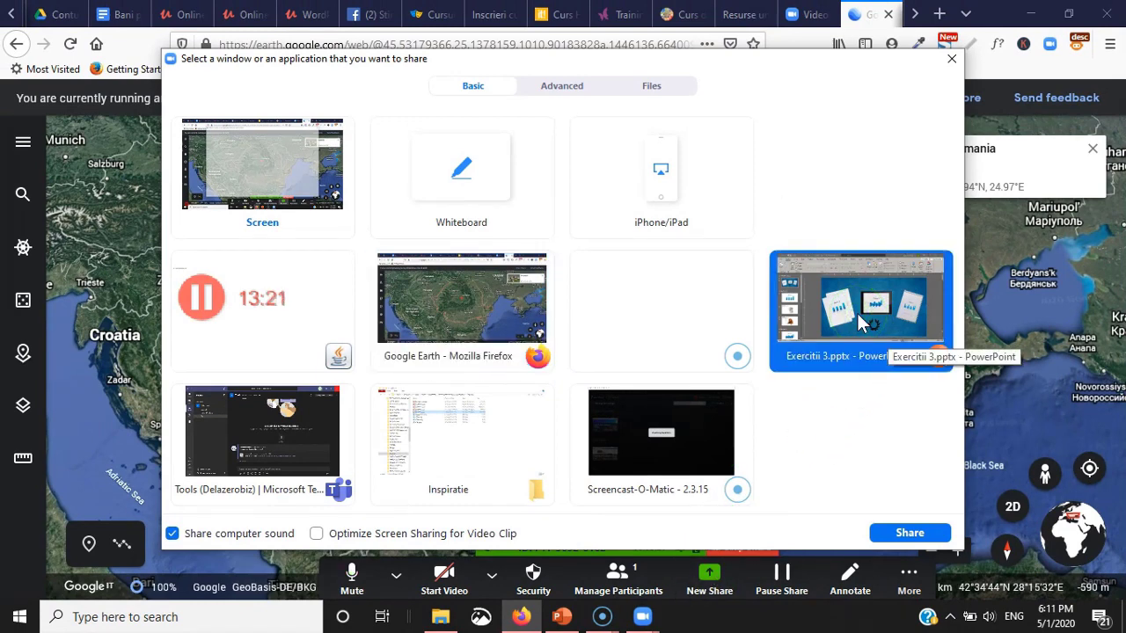
click(911, 533)
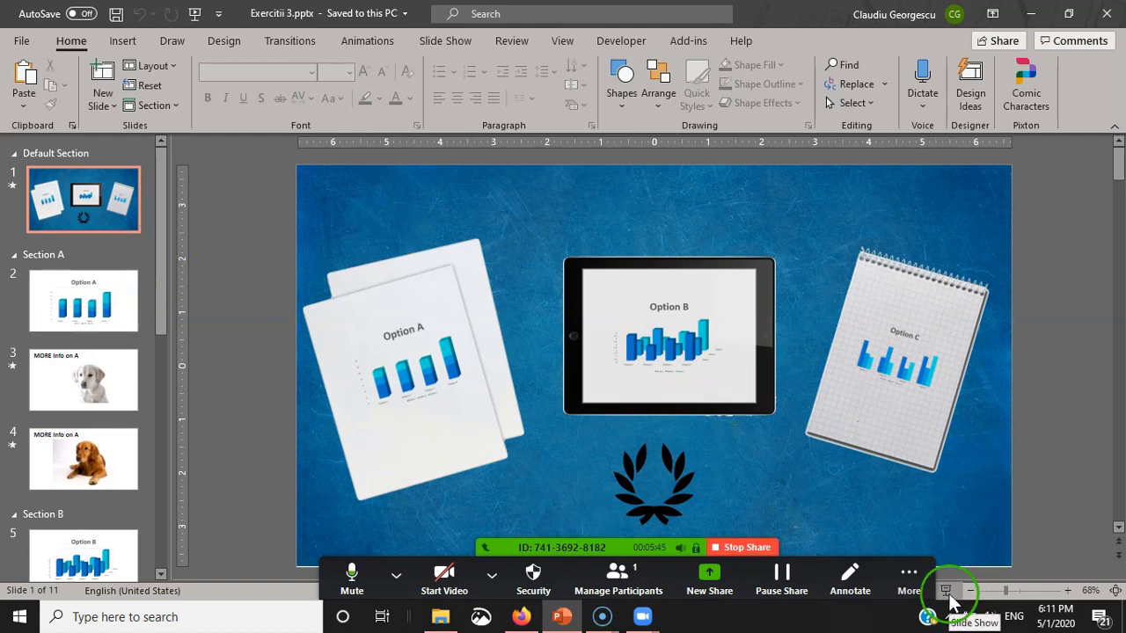
click(908, 578)
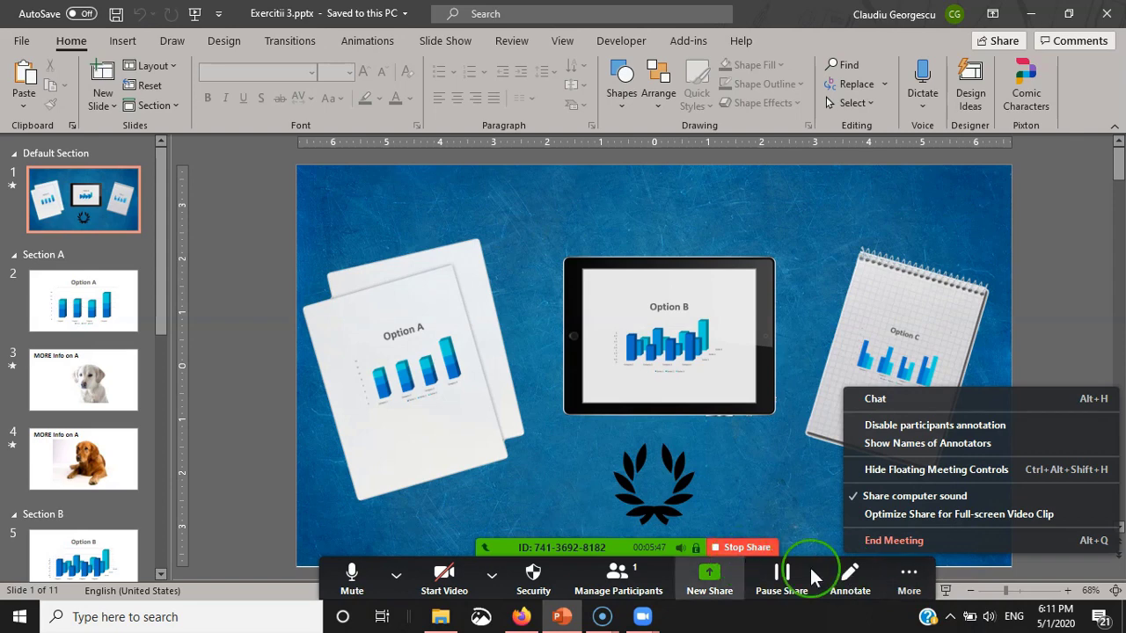
click(492, 576)
click(909, 576)
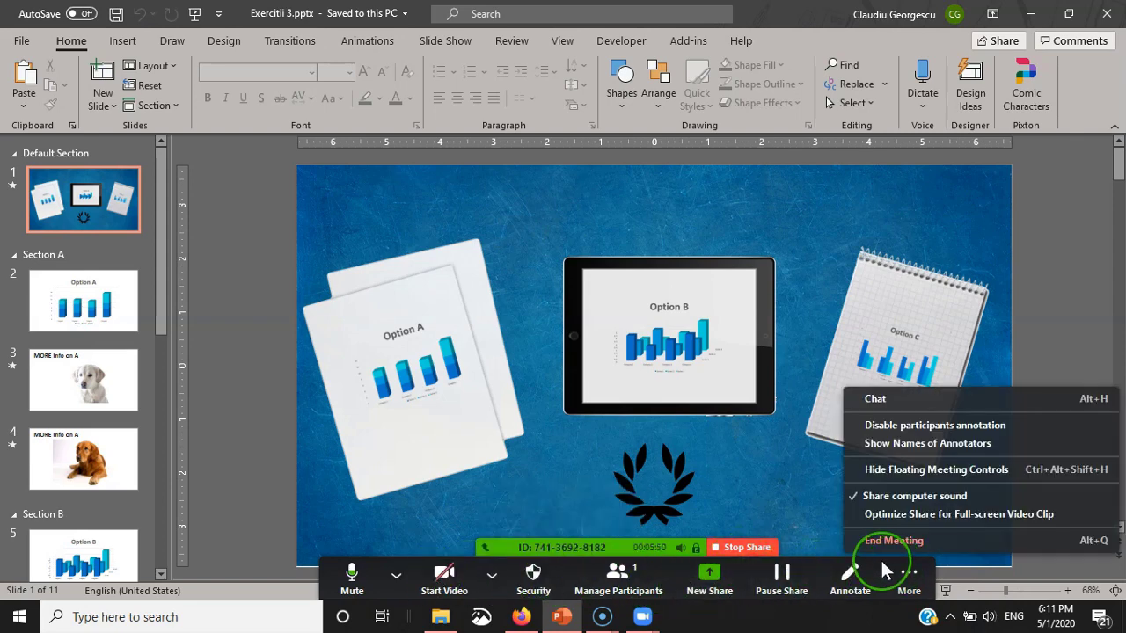
click(494, 570)
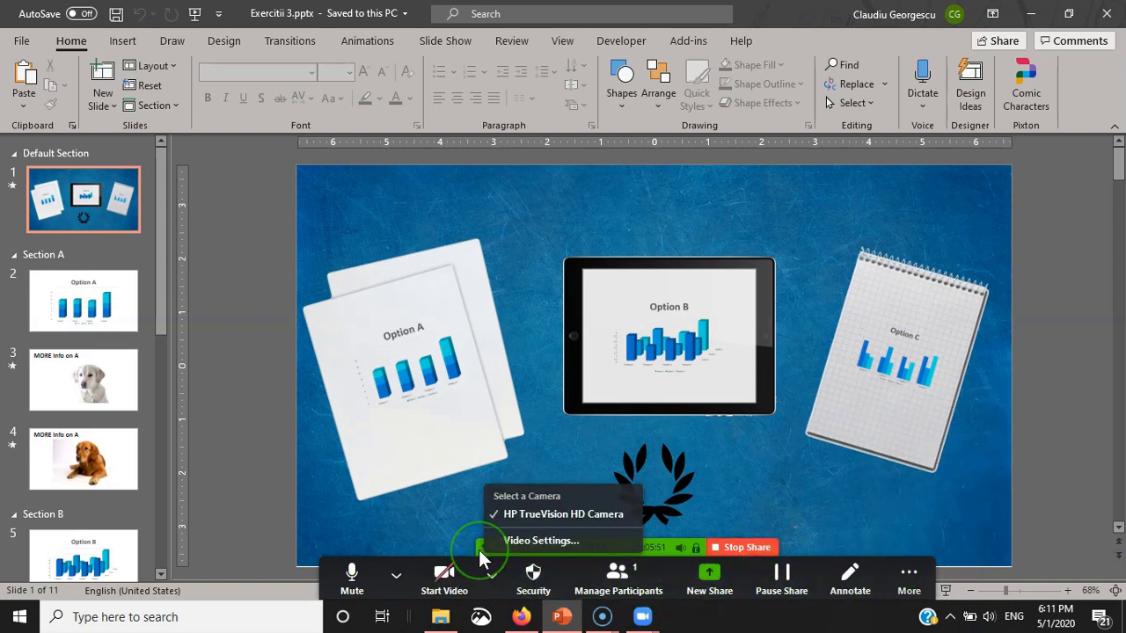
click(484, 381)
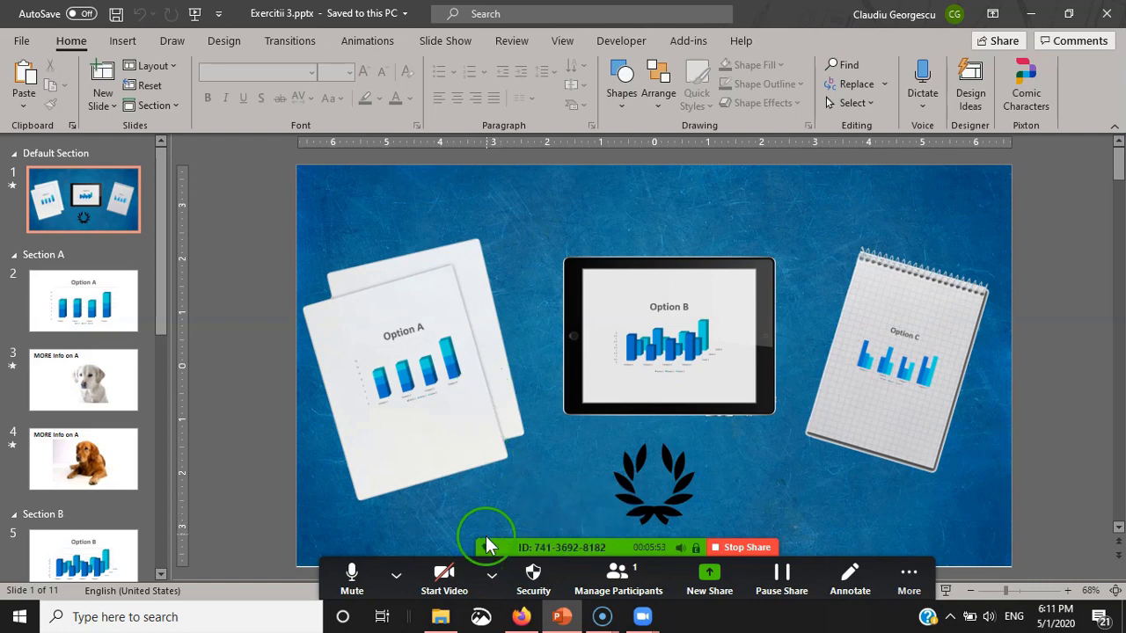